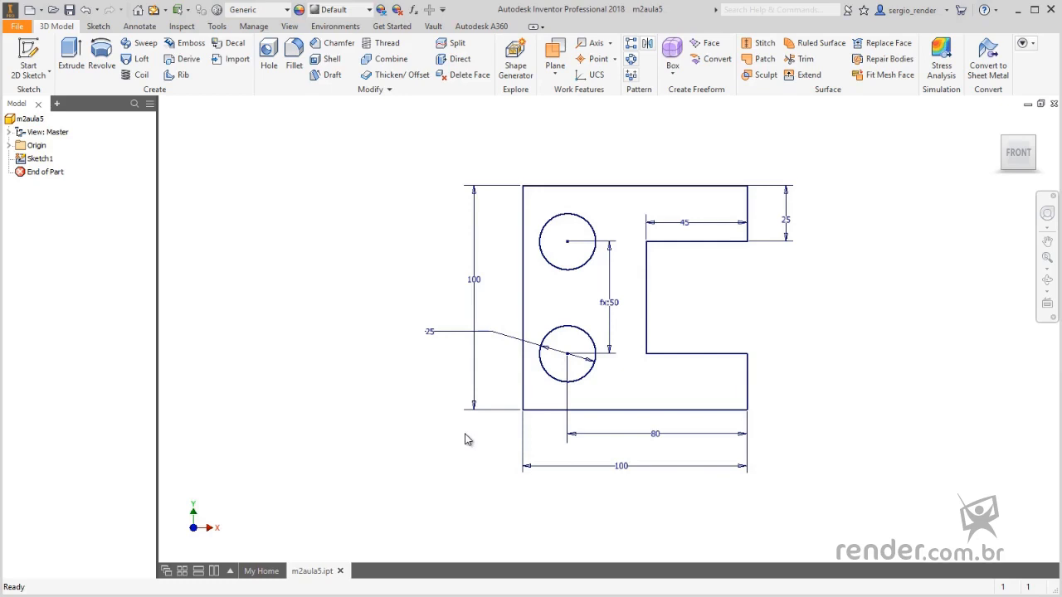
# Open the part's existing sketch for editing
pyautogui.doubleClick(39, 158)
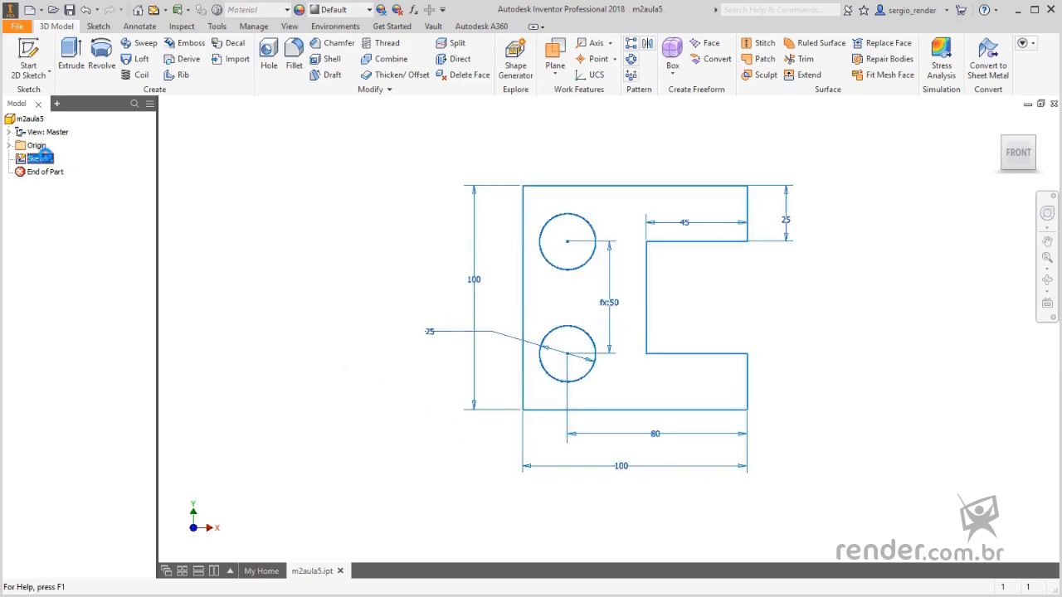
pyautogui.click(659, 508)
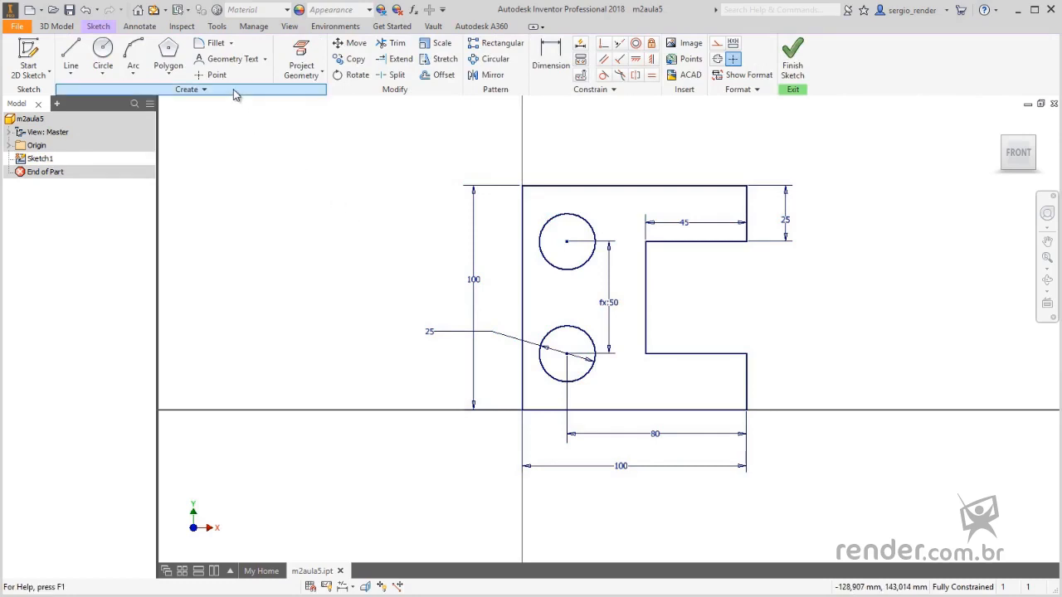
# Fillet the profile's upper-left and lower-left corners with a 5 mm radius
pyautogui.click(214, 46)
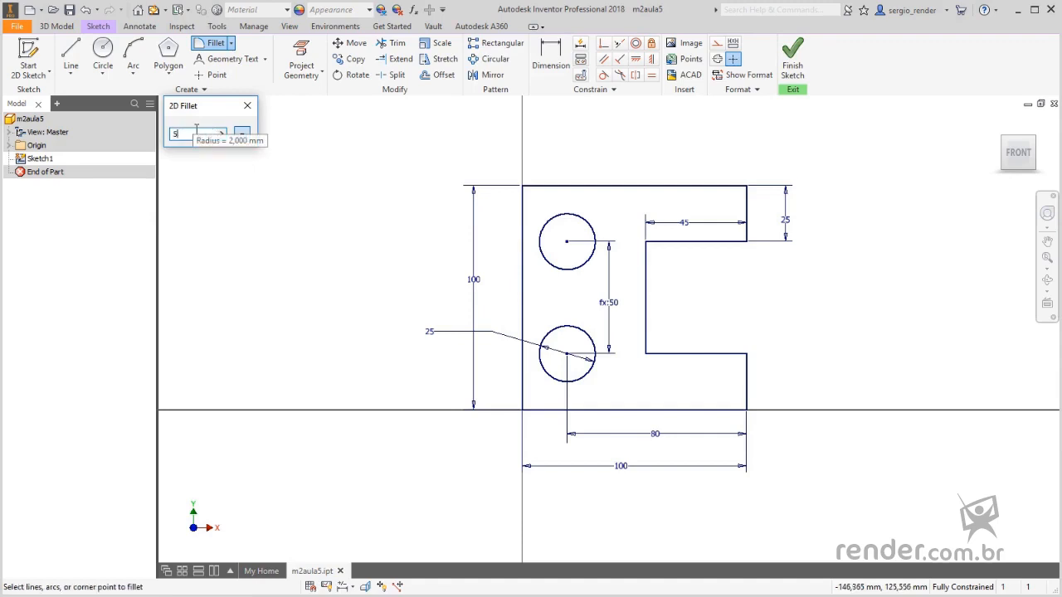
pyautogui.write('5')
pyautogui.scroll(-3, 529, 195)
pyautogui.scroll(-2, 529, 194)
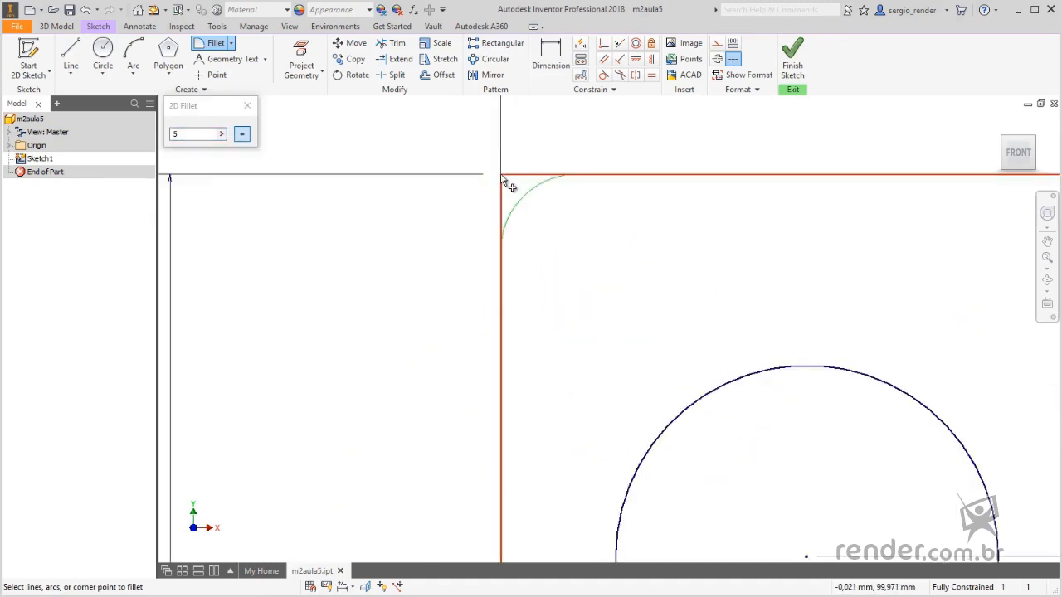
pyautogui.click(503, 182)
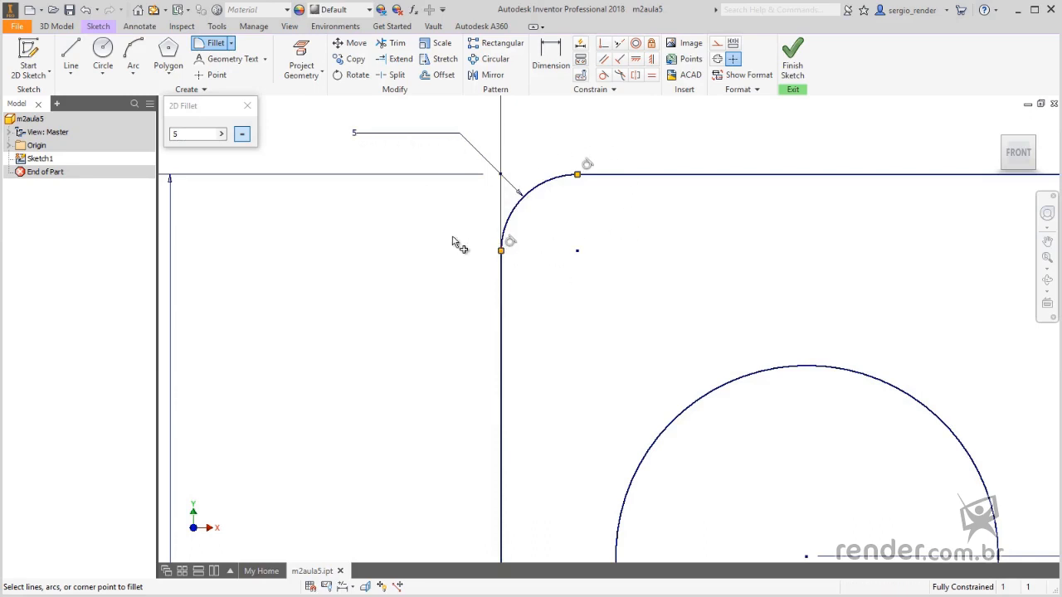
pyautogui.scroll(4, 454, 242)
pyautogui.scroll(-4, 460, 548)
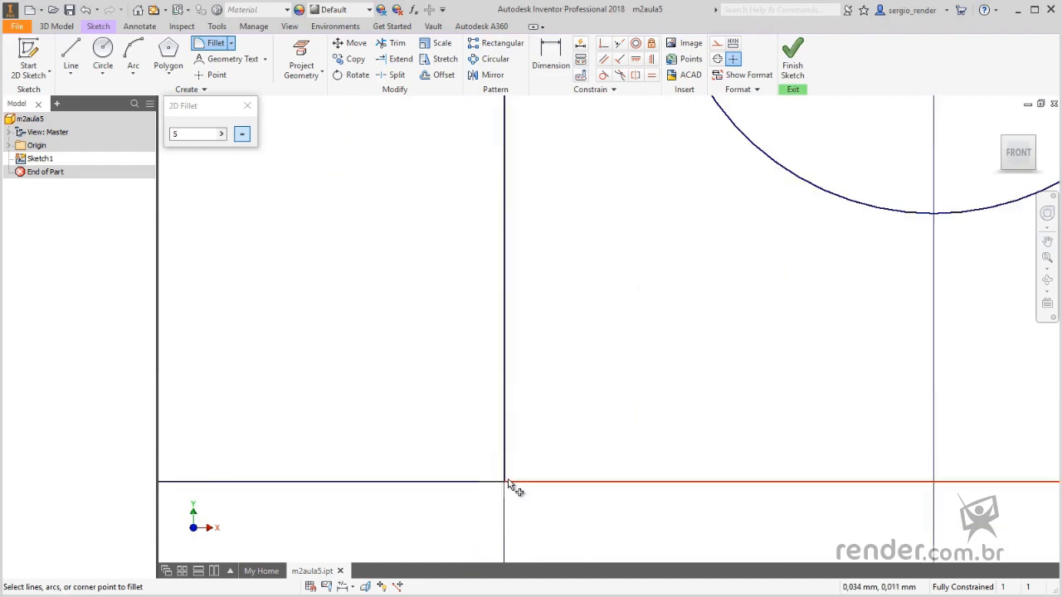
pyautogui.click(508, 486)
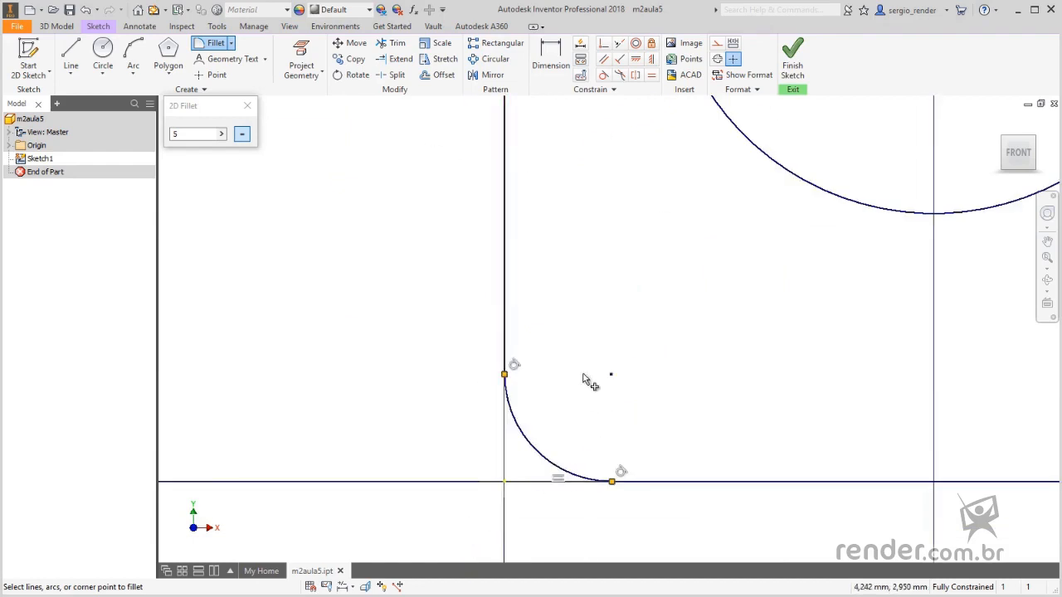
# Fillet the two outer corners at the notch opening with a 3 mm radius and close the Fillet tool
pyautogui.scroll(5, 438, 390)
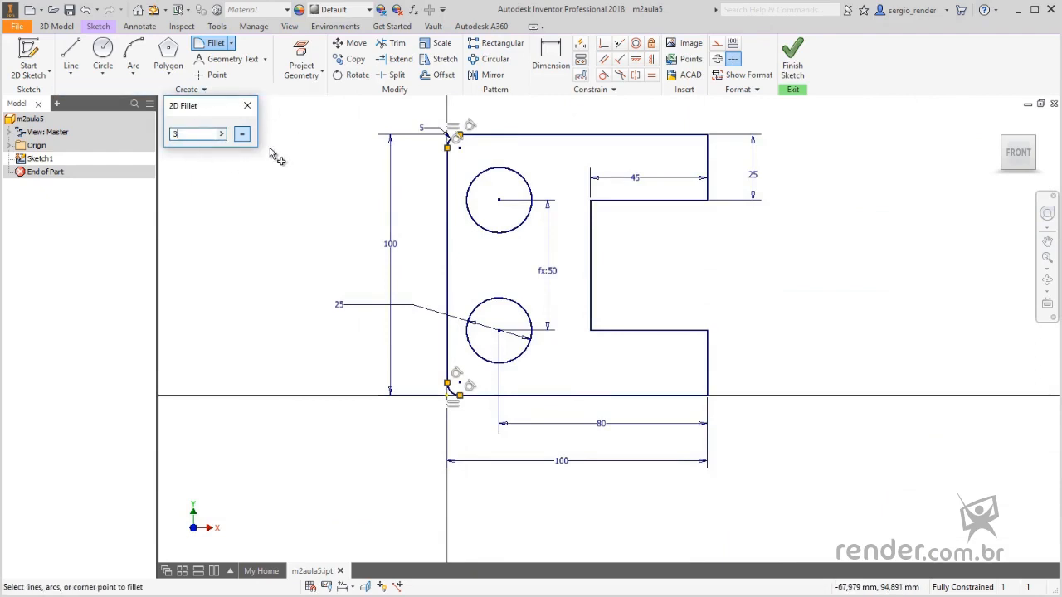
pyautogui.scroll(-5, 693, 315)
pyautogui.click(748, 382)
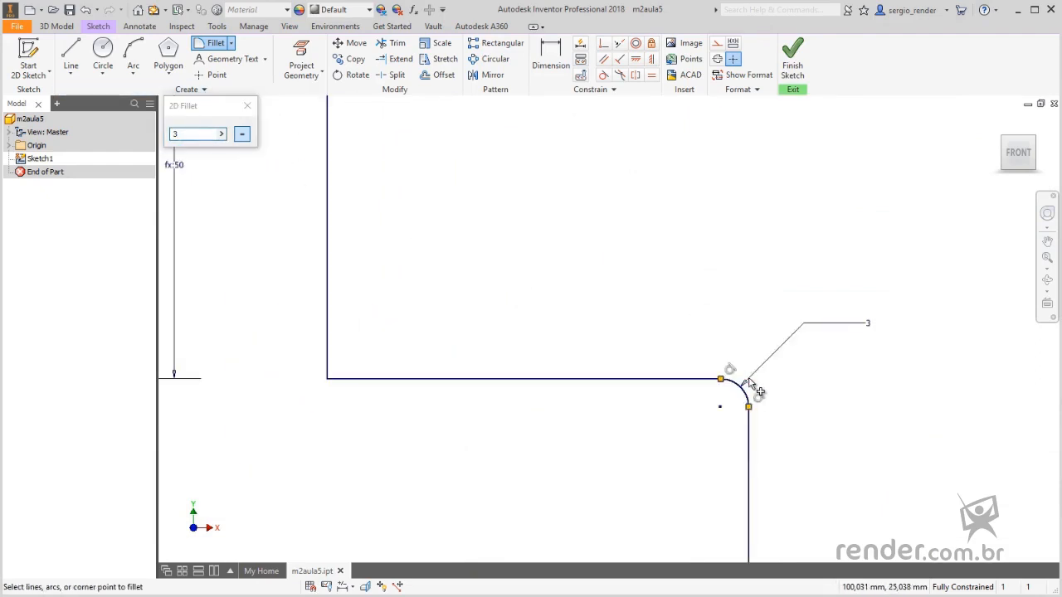
pyautogui.scroll(5, 730, 224)
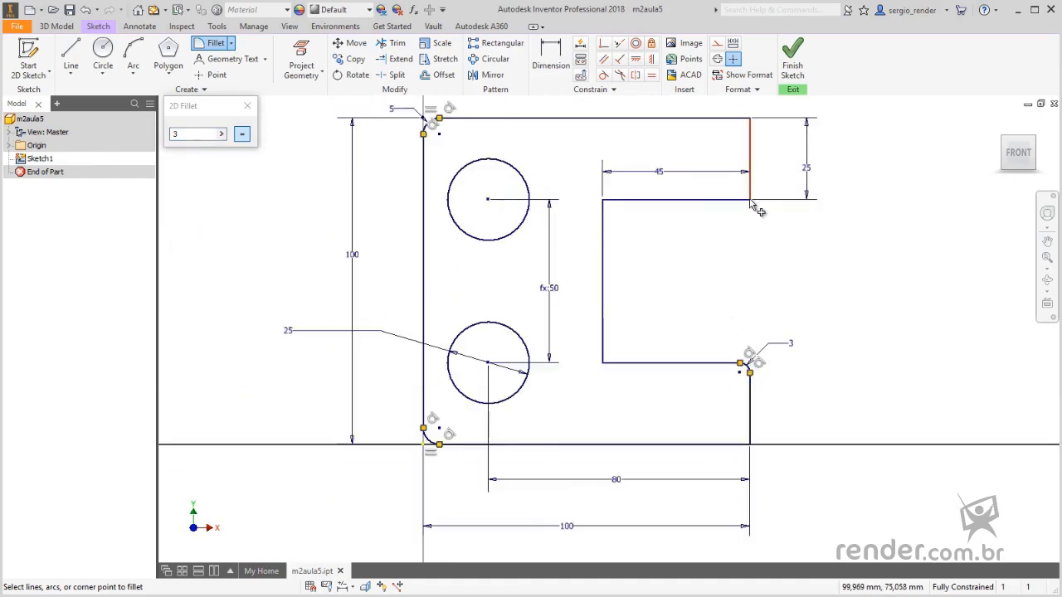
pyautogui.click(750, 201)
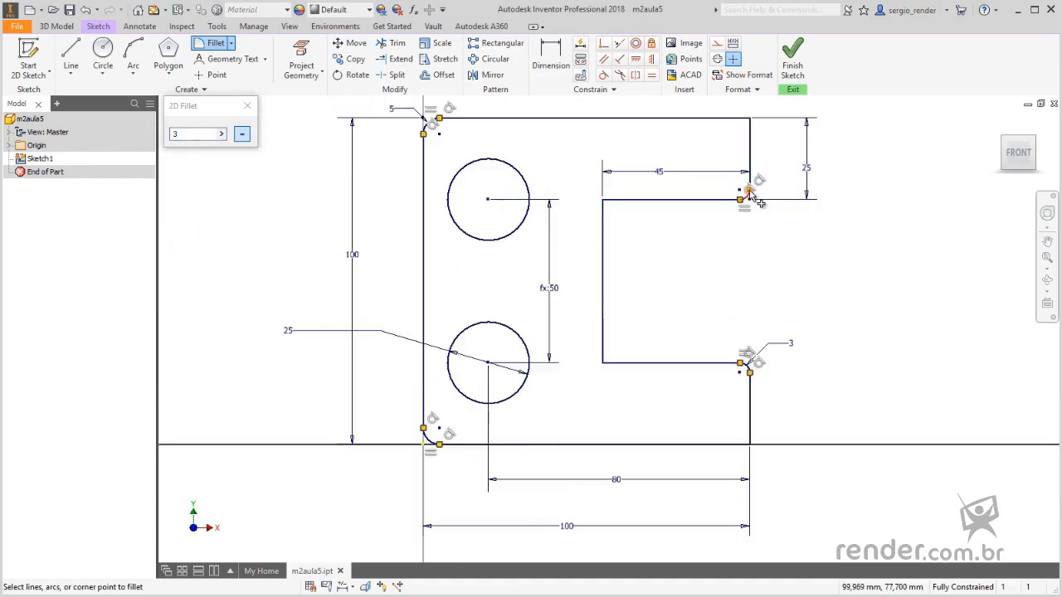
pyautogui.scroll(-5, 759, 211)
pyautogui.scroll(4, 676, 352)
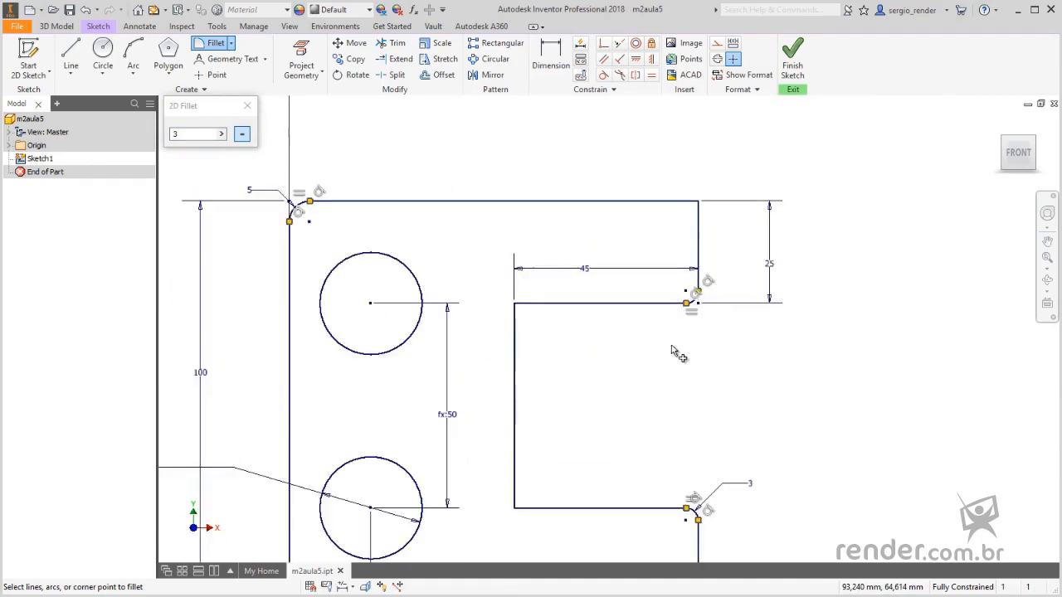
pyautogui.scroll(2, 676, 353)
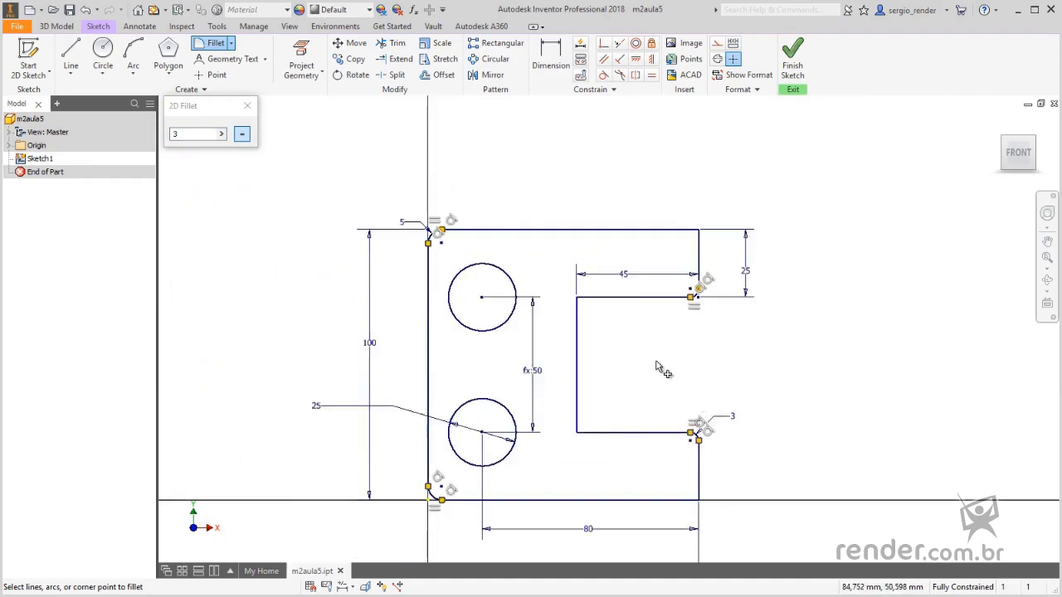
pyautogui.click(248, 106)
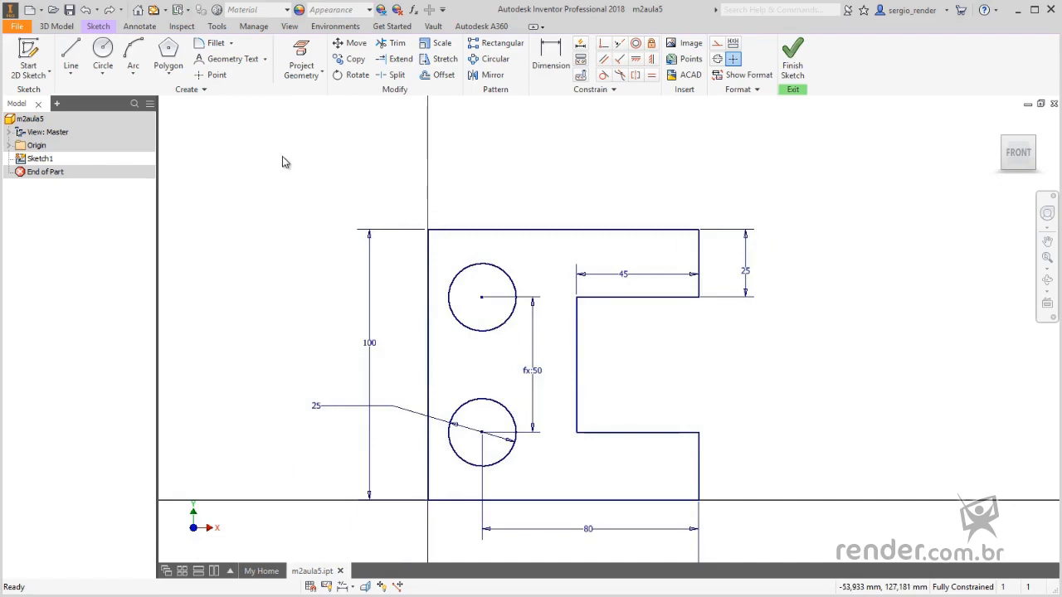
# Chamfer the profile's upper-left corner with an equal distance of 5 mm
pyautogui.click(231, 43)
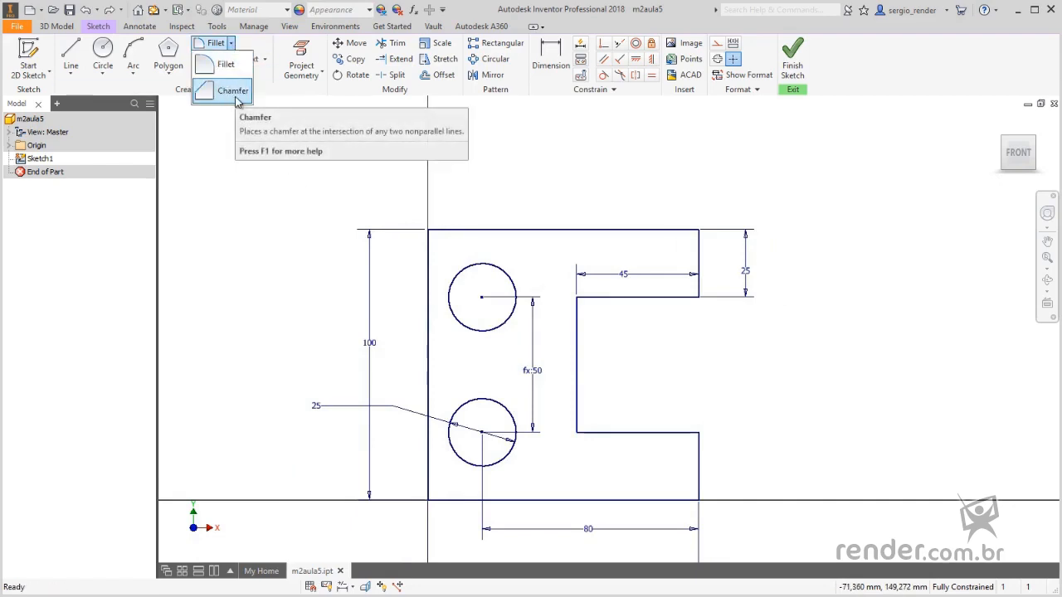
pyautogui.click(235, 90)
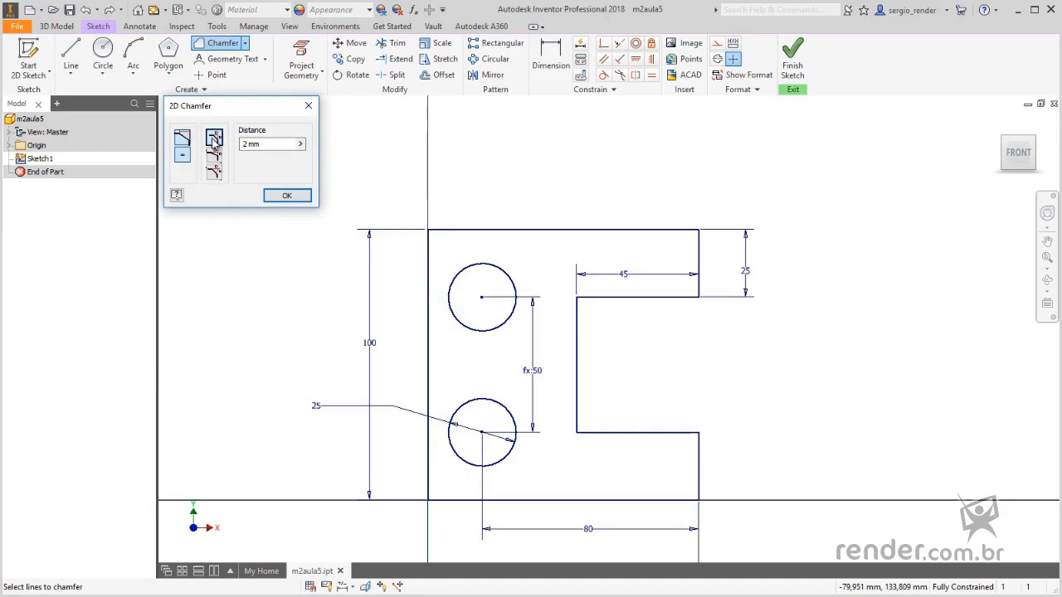
pyautogui.click(264, 144)
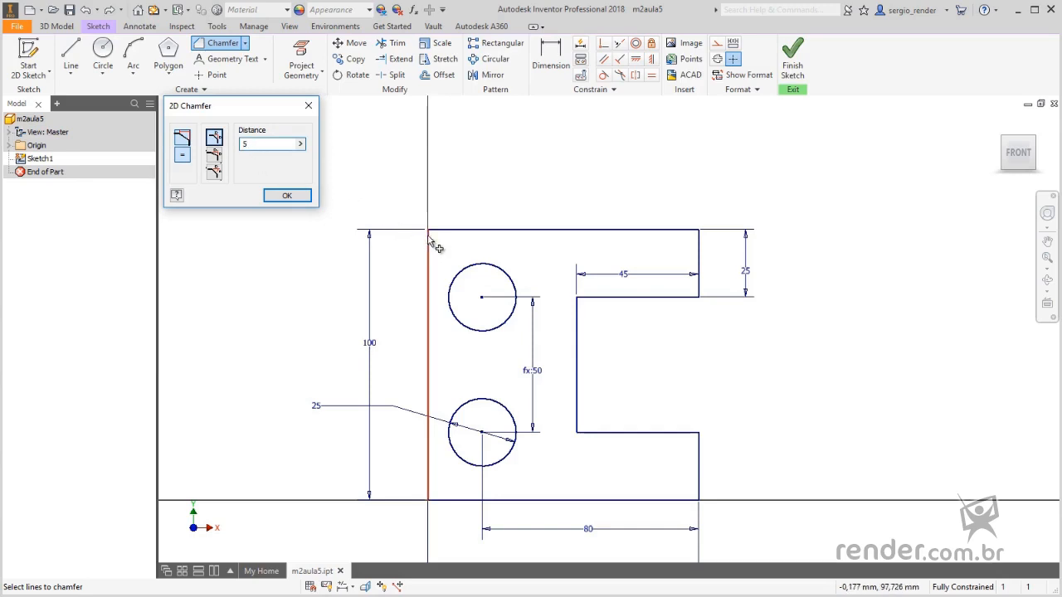
pyautogui.scroll(5, 430, 230)
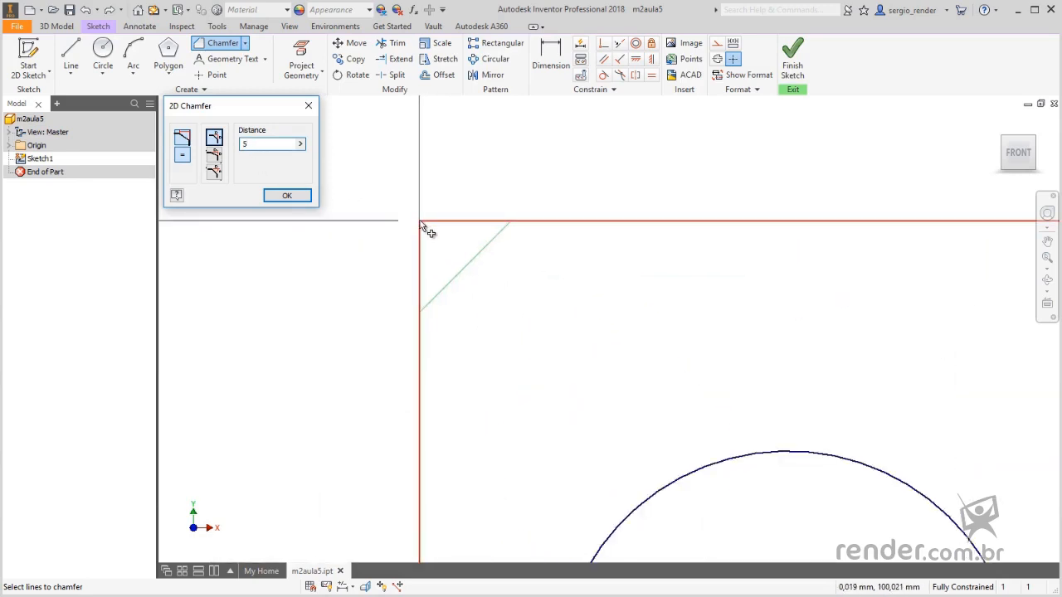
pyautogui.moveTo(420, 223)
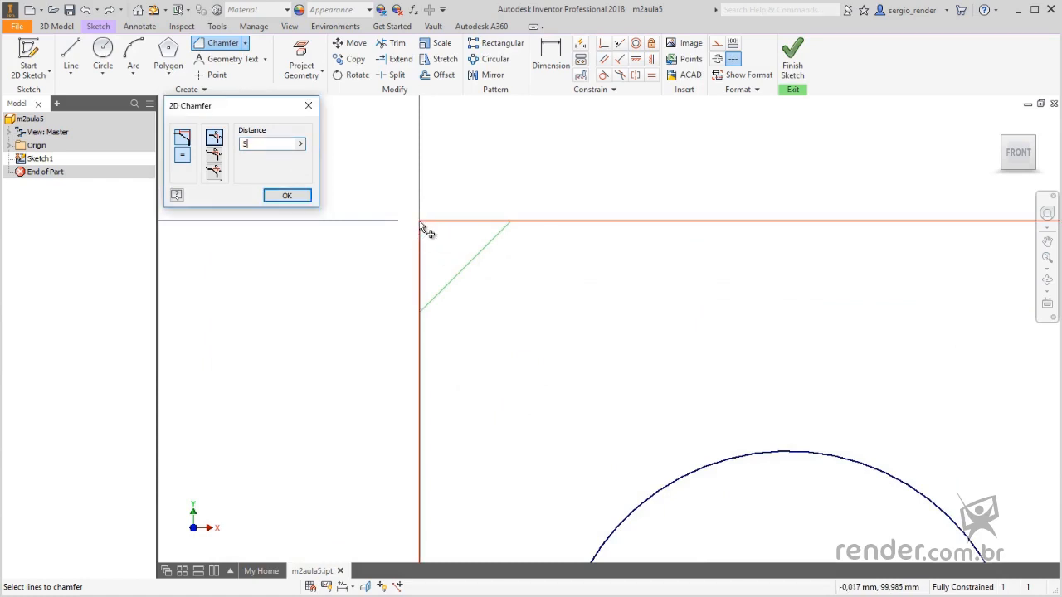
pyautogui.click(422, 224)
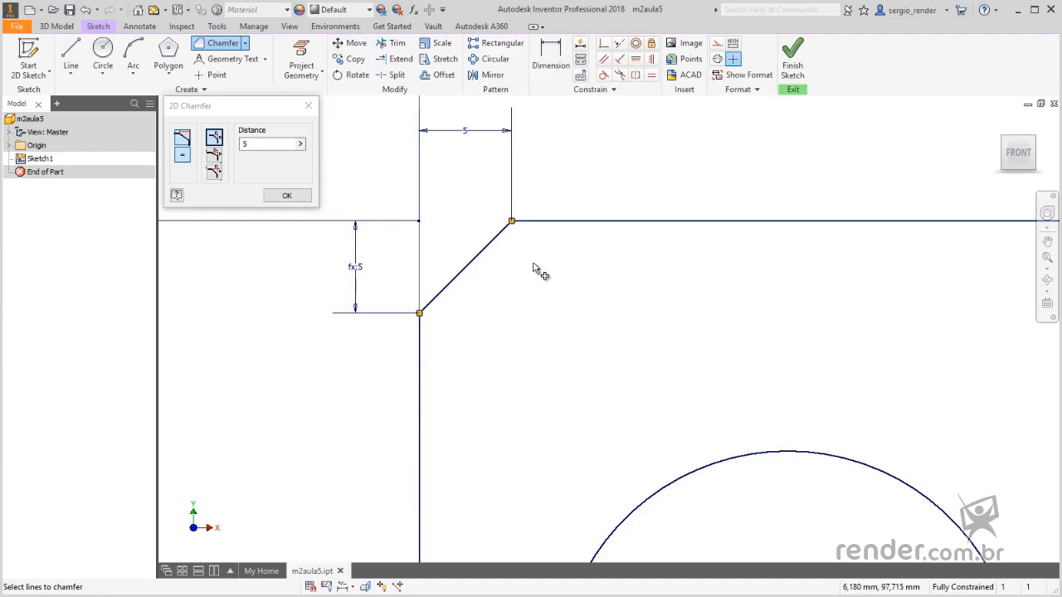
# Chamfer the lower-left corner with two distances, 5 mm along the bottom edge and 2 mm along the left edge
pyautogui.click(214, 157)
pyautogui.click(246, 144)
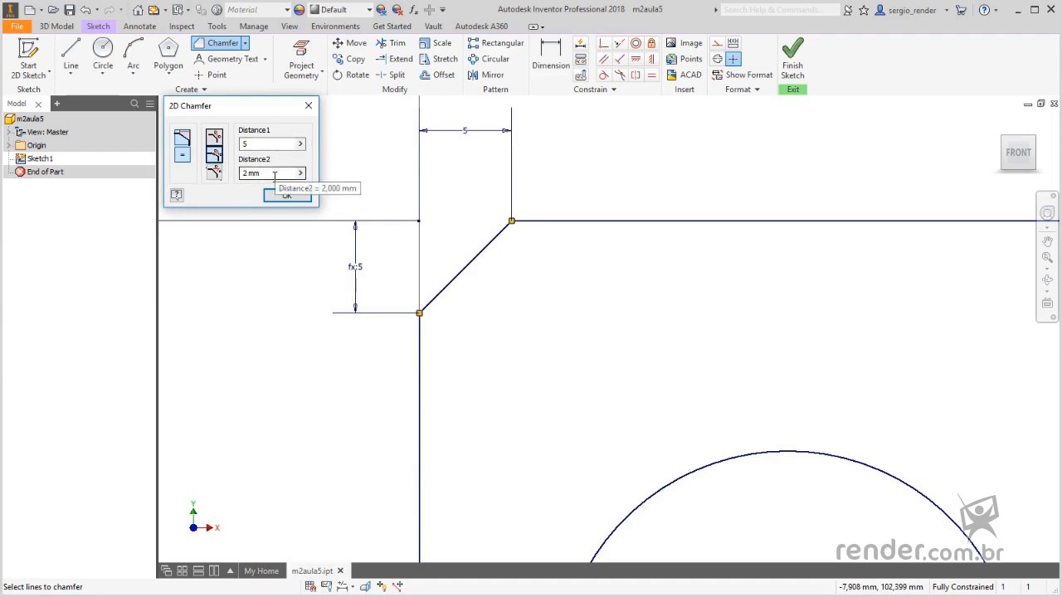
pyautogui.scroll(-5, 540, 304)
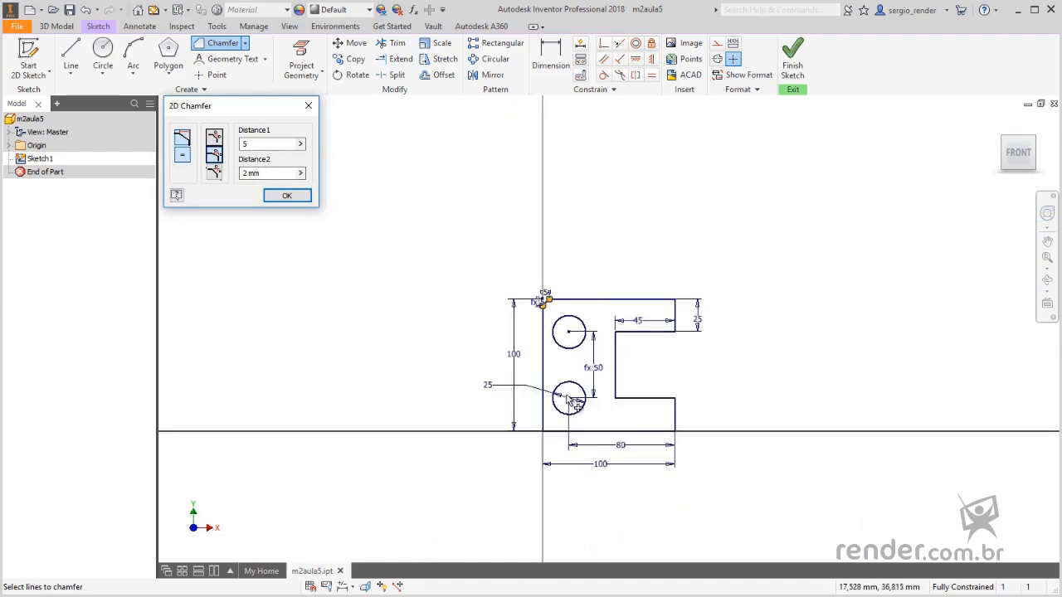
pyautogui.scroll(8, 570, 347)
pyautogui.scroll(-4, 500, 509)
pyautogui.scroll(5, 490, 498)
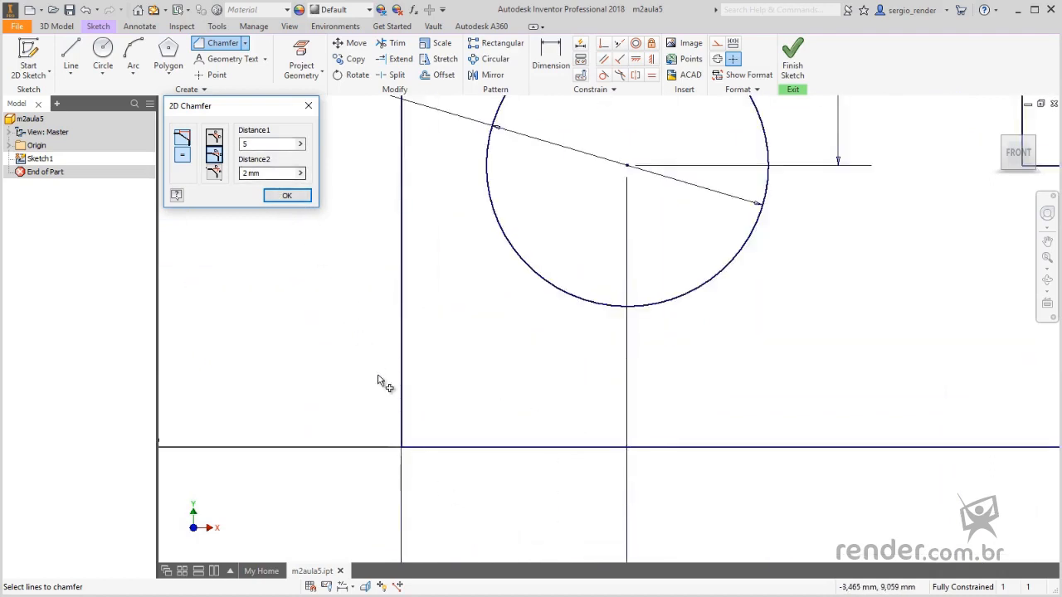
pyautogui.scroll(1, 419, 447)
pyautogui.click(437, 444)
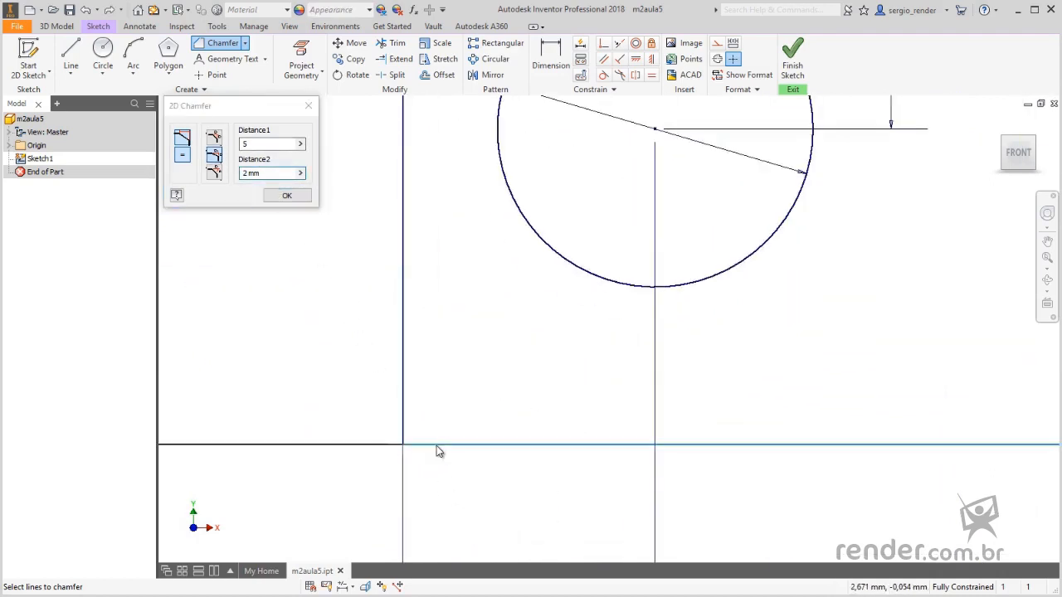
pyautogui.click(402, 414)
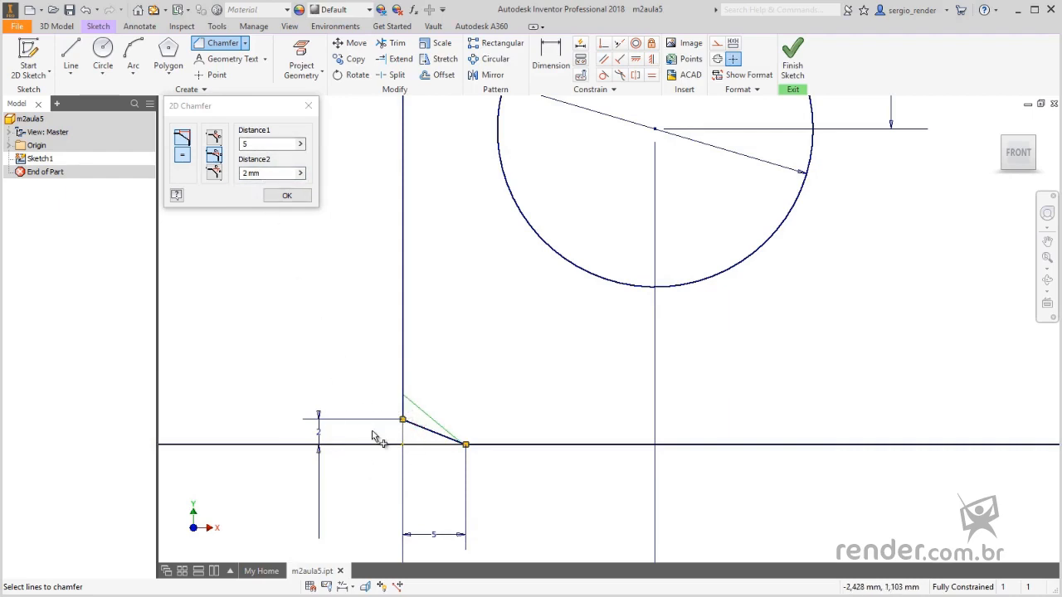
# Chamfer the notch's lower outer corner with a 5 mm distance and 30° angle, with dimension creation turned off
pyautogui.click(211, 178)
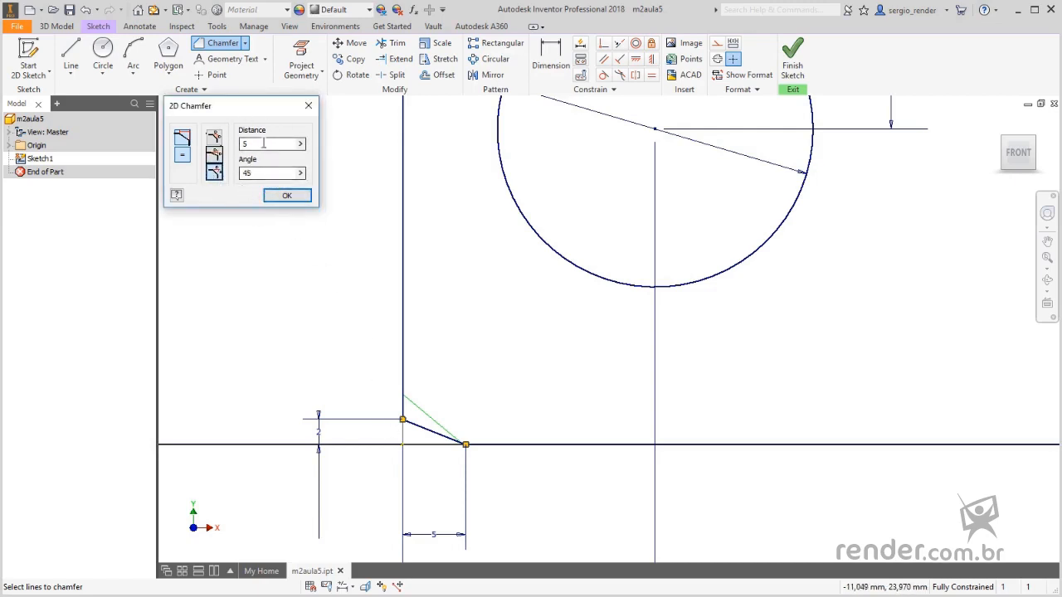
pyautogui.doubleClick(261, 173)
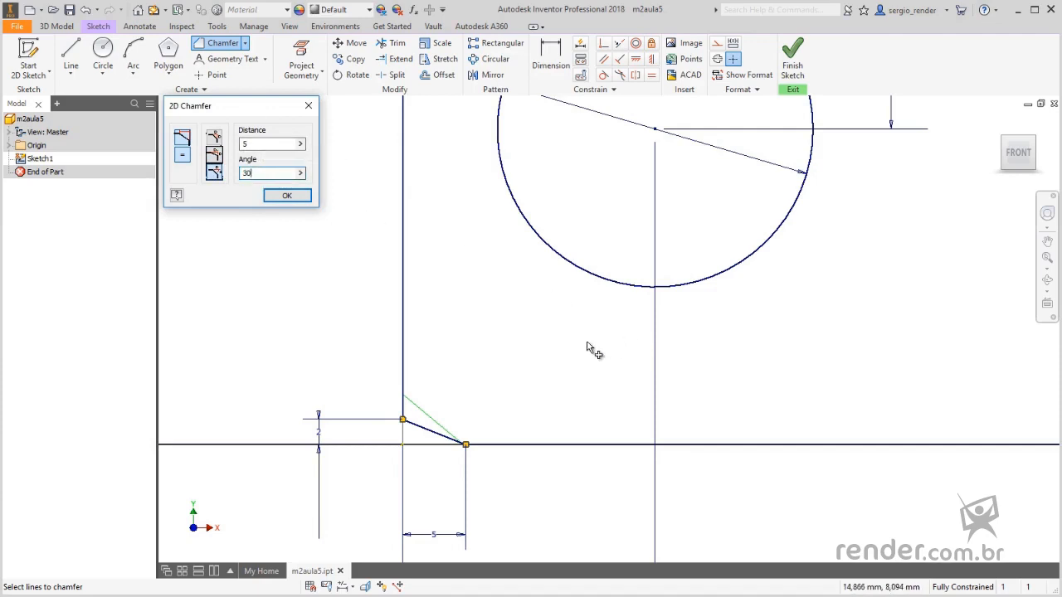
pyautogui.scroll(5, 587, 339)
pyautogui.scroll(-3, 817, 364)
pyautogui.scroll(-2, 769, 162)
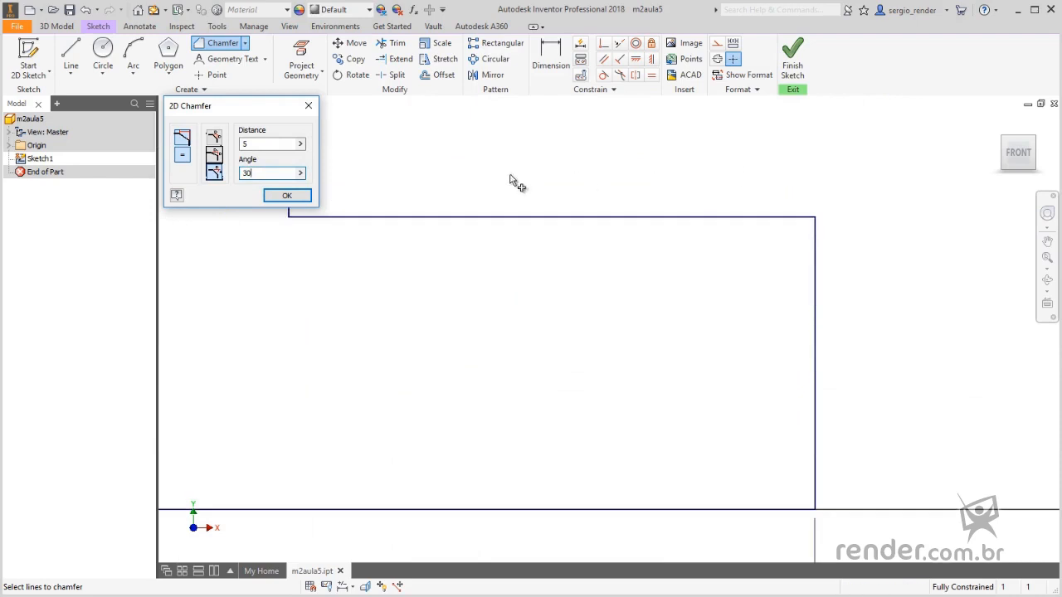
pyautogui.click(182, 136)
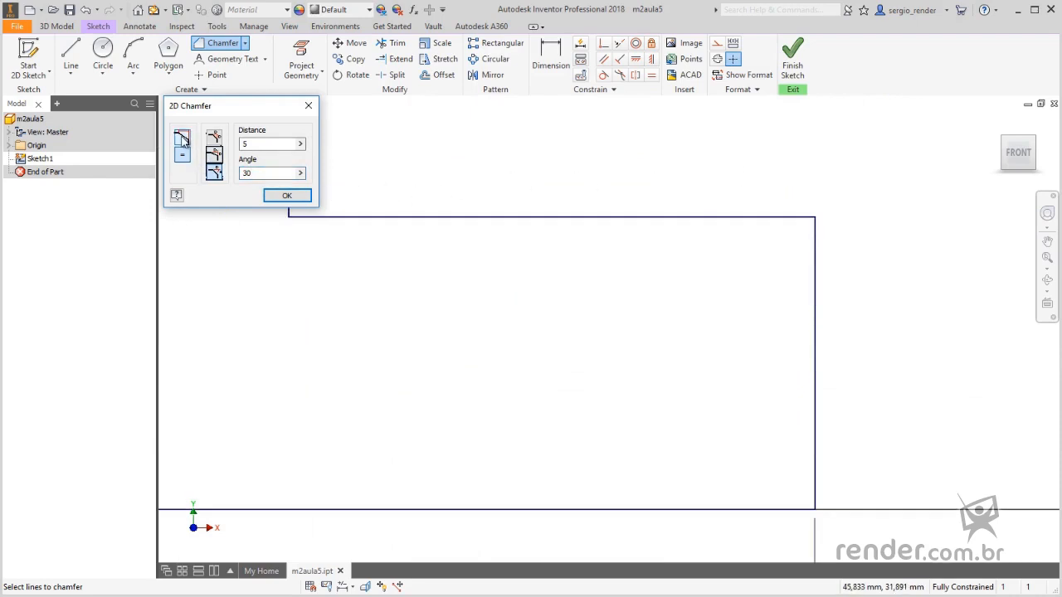
pyautogui.click(815, 255)
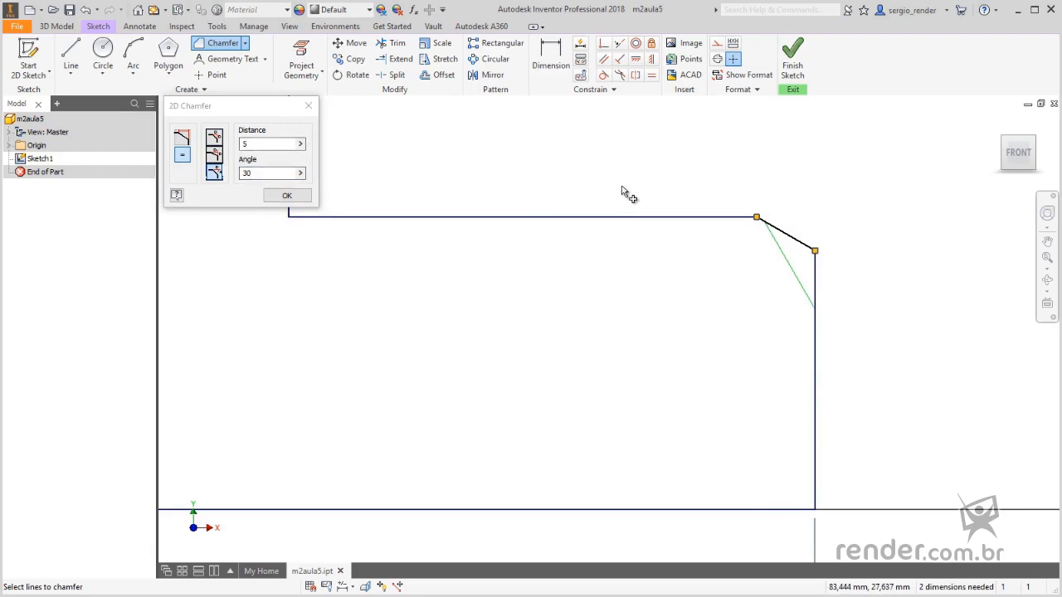
pyautogui.scroll(-6, 628, 194)
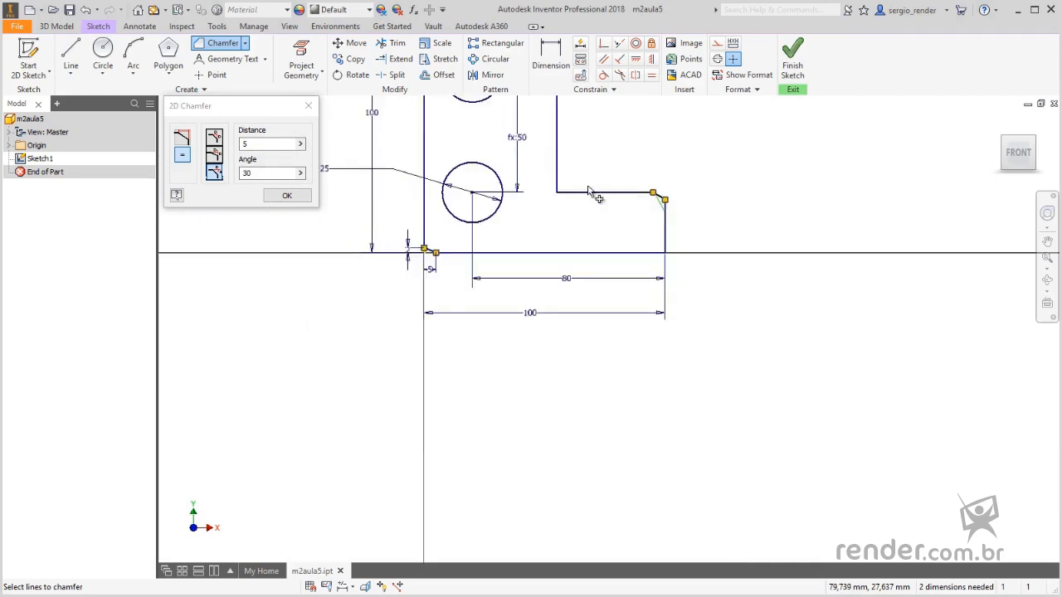
pyautogui.click(301, 200)
# Reposition the vertical spacing dimension between the circle centres to the left of those centres, near the profile's left edge
pyautogui.scroll(-3, 618, 372)
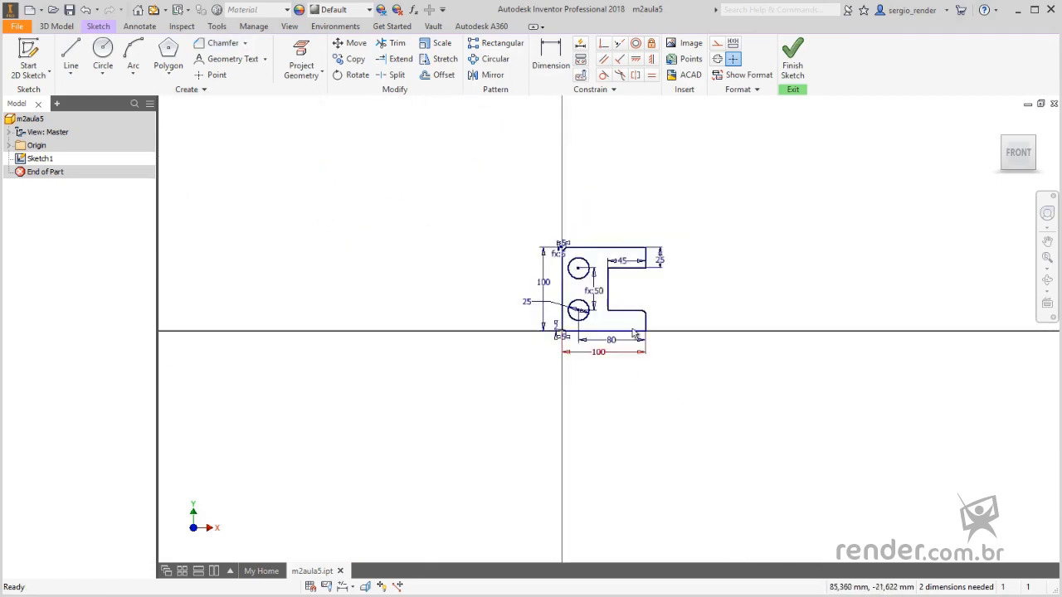
pyautogui.scroll(5, 651, 300)
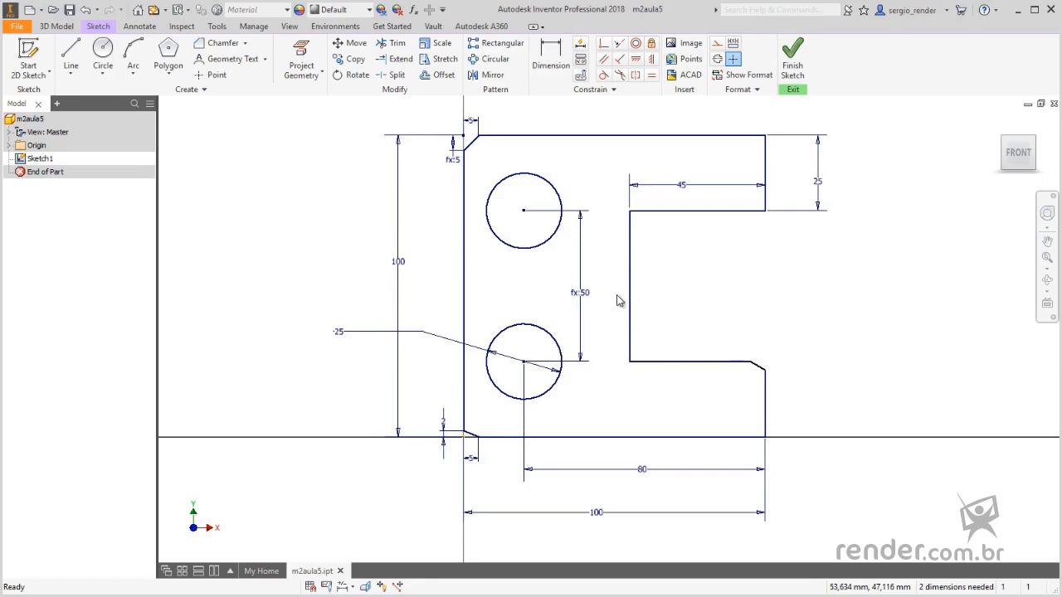
pyautogui.moveTo(585, 294); pyautogui.dragTo(496, 287)
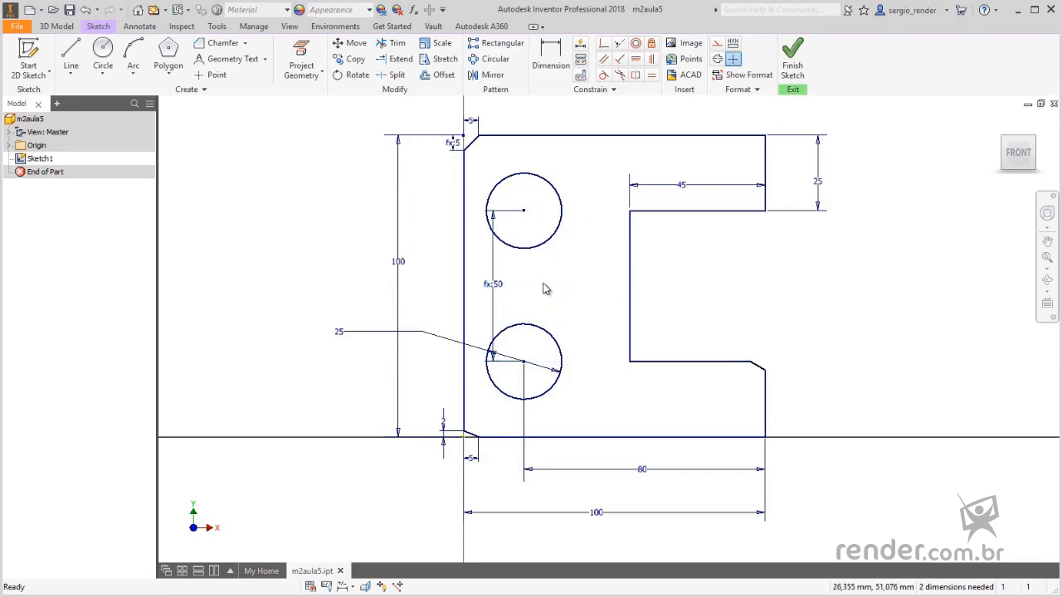
# Place two vertically aligned sketch points about 12.5 mm apart between the circles and the notch, at X about 40 mm
pyautogui.click(215, 75)
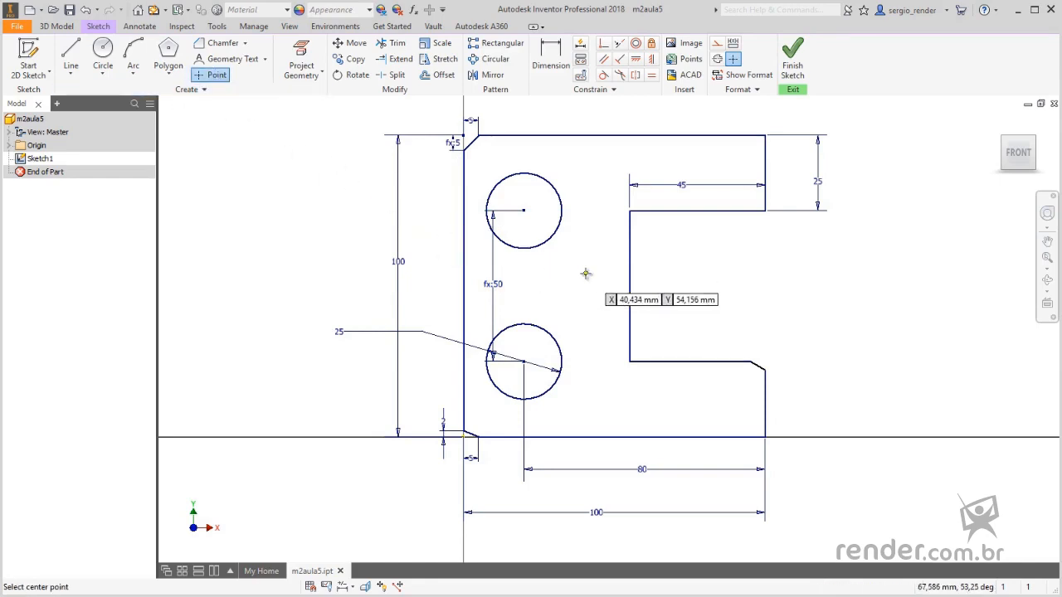
pyautogui.click(583, 236)
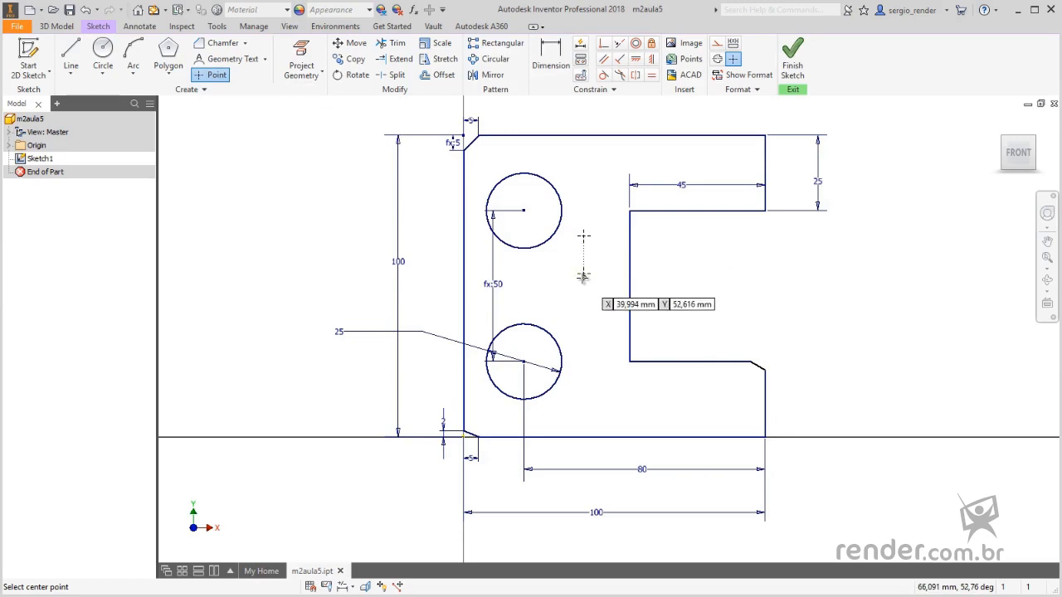
pyautogui.click(583, 274)
pyautogui.press('Escape')
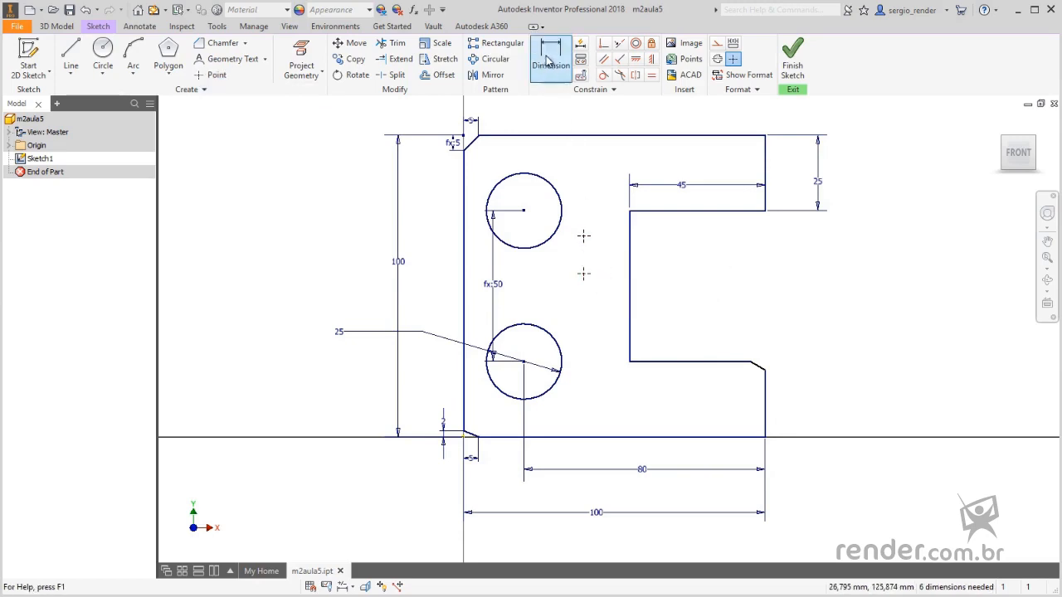
# Dimension the vertical distance between the two sketch points as 13 mm, with the dimension placed inside the notch
pyautogui.click(548, 62)
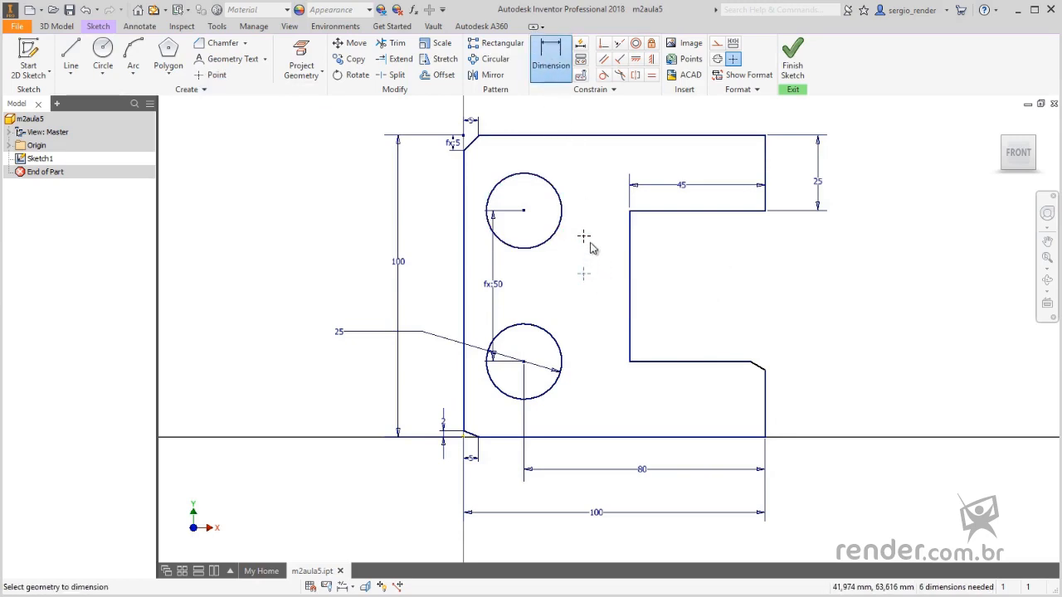
pyautogui.click(583, 237)
pyautogui.click(584, 273)
pyautogui.click(670, 254)
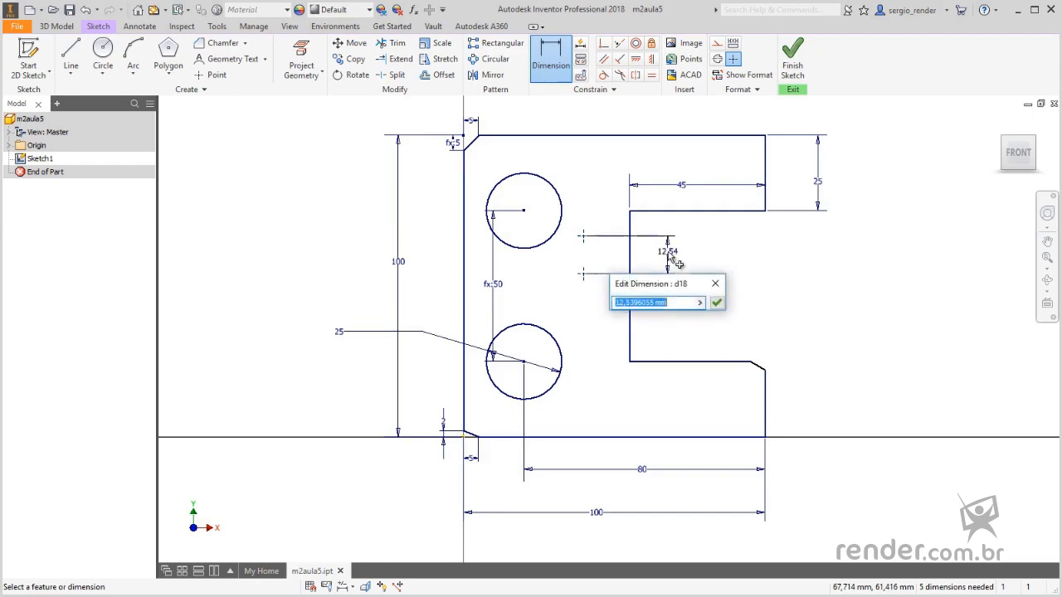
pyautogui.write('13')
pyautogui.press('Return')
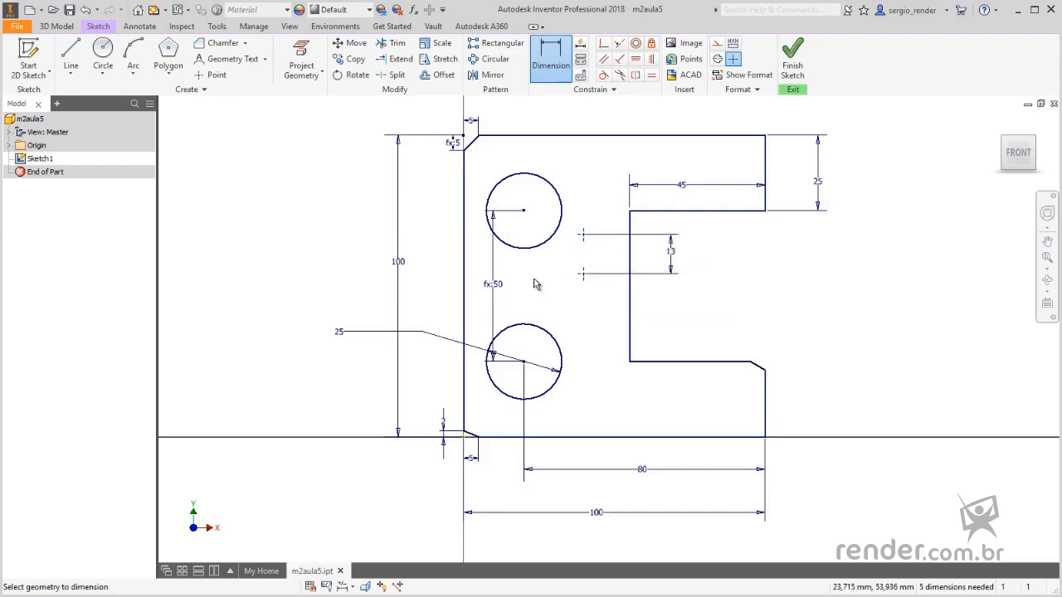
# Dimension the horizontal distance from the lower sketch point to the notch's inner vertical edge as 13 mm
pyautogui.click(584, 274)
pyautogui.click(630, 300)
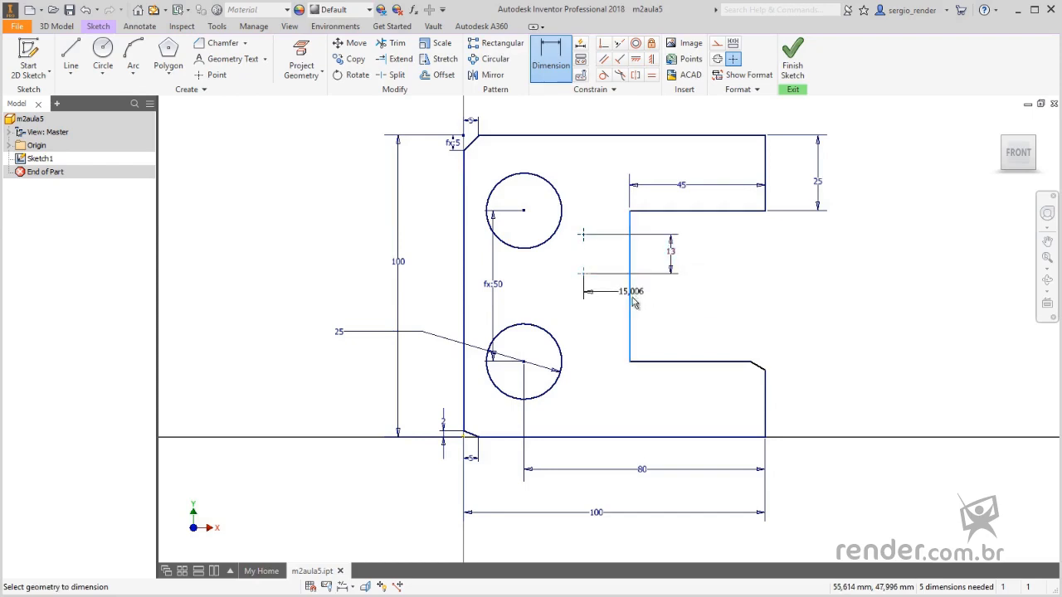
pyautogui.click(691, 332)
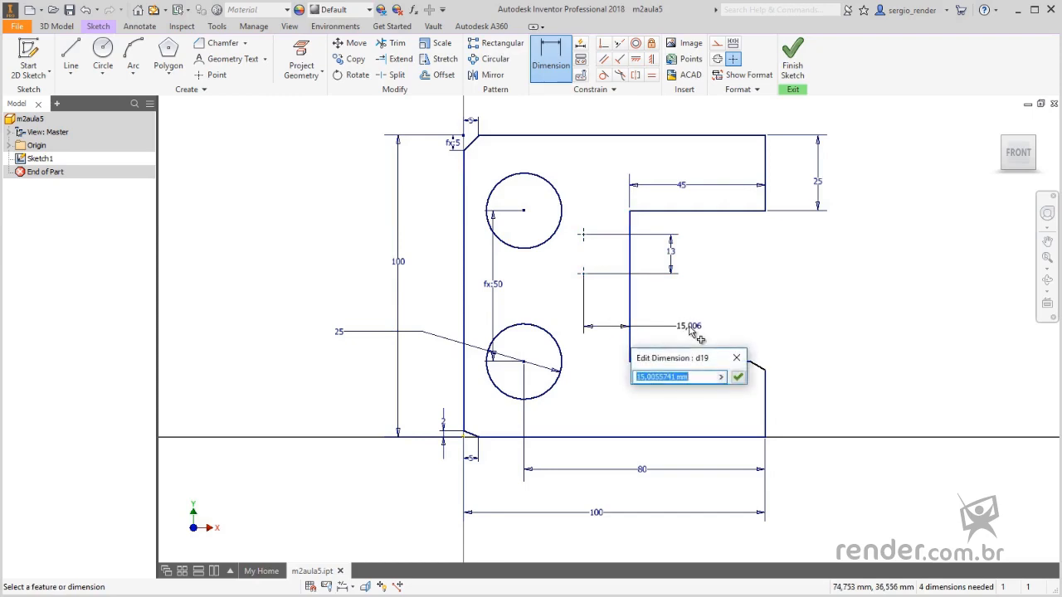
pyautogui.write('13')
pyautogui.press('Return')
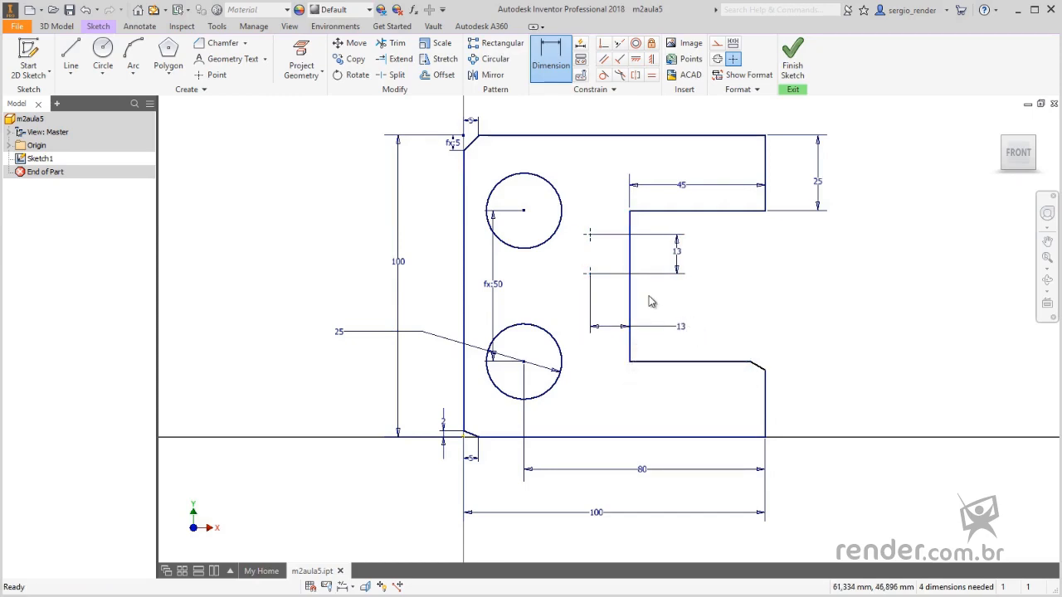
pyautogui.press('Escape')
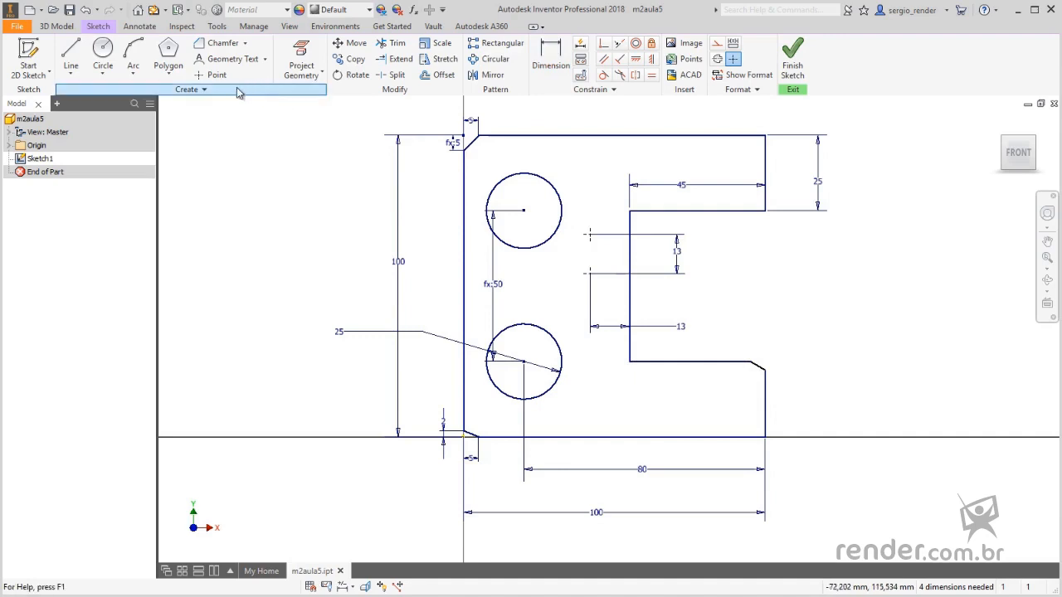
# Draw a narrow upright ellipse centred on the lower sketch point, with its vertical axis ending at the upper point
pyautogui.click(104, 74)
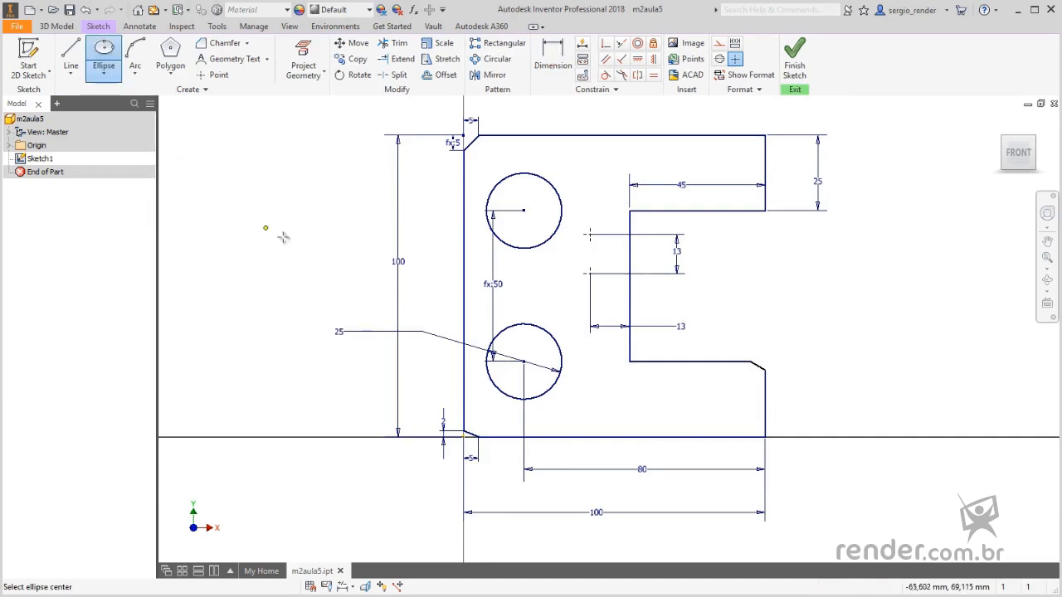
pyautogui.click(589, 274)
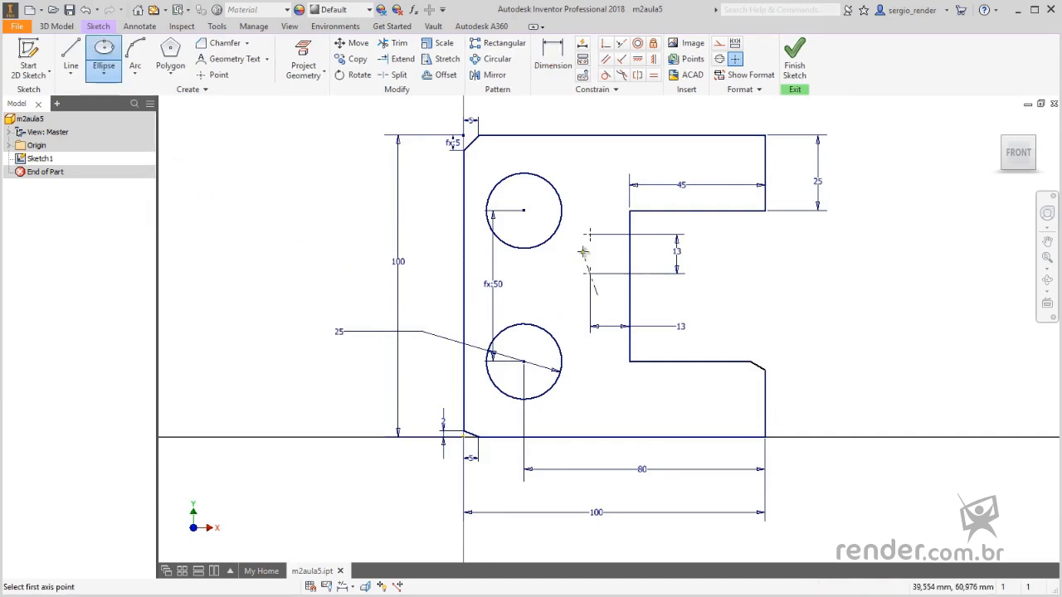
pyautogui.click(590, 234)
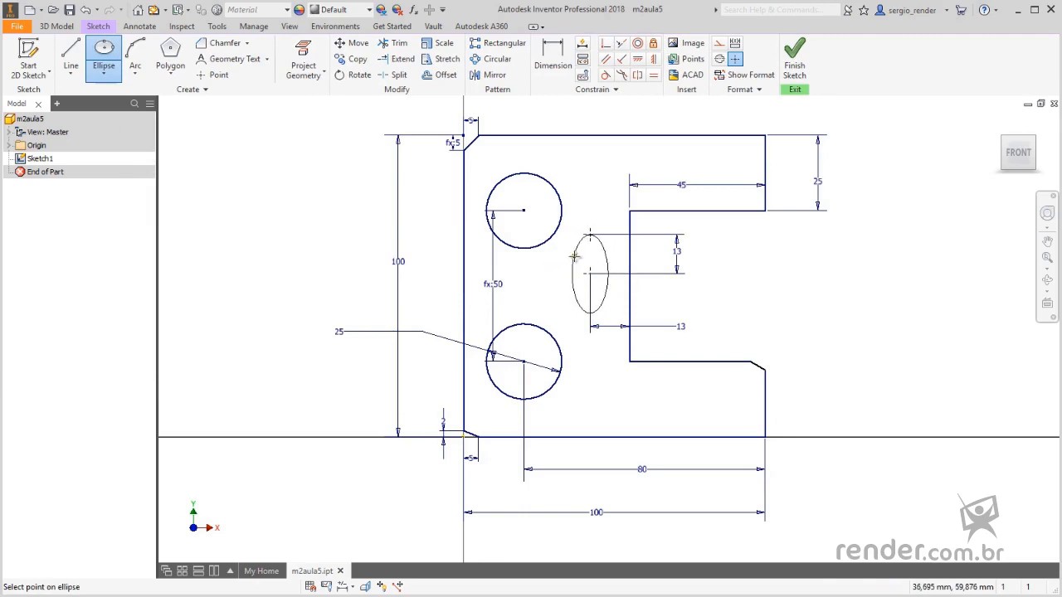
pyautogui.click(574, 256)
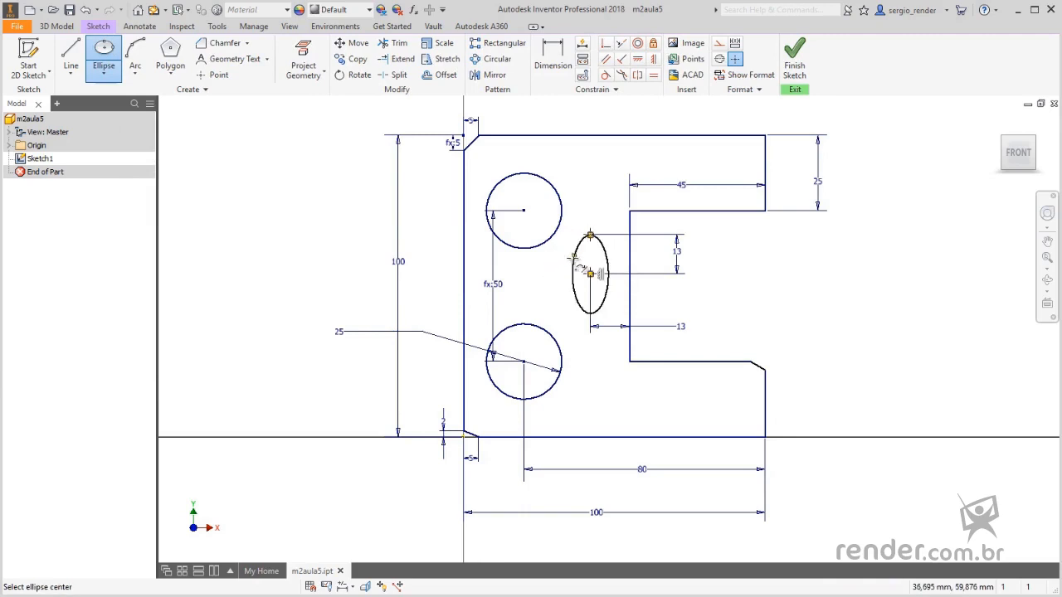
# Dimension the ellipse's vertical semi-axis, accepting the proposed value, and leave the dimension command
pyautogui.click(553, 56)
pyautogui.click(576, 272)
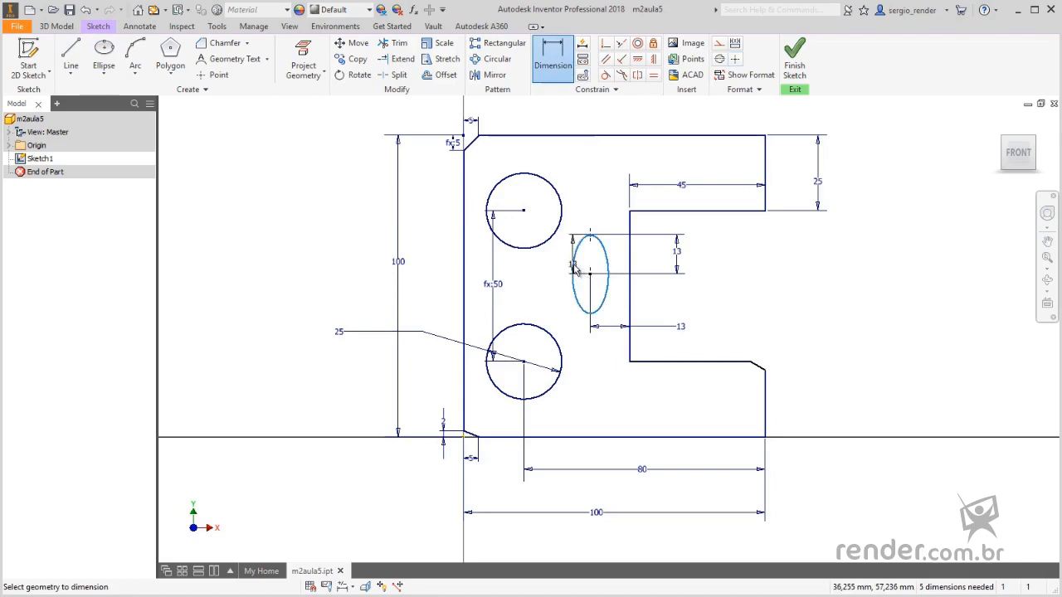
pyautogui.click(605, 266)
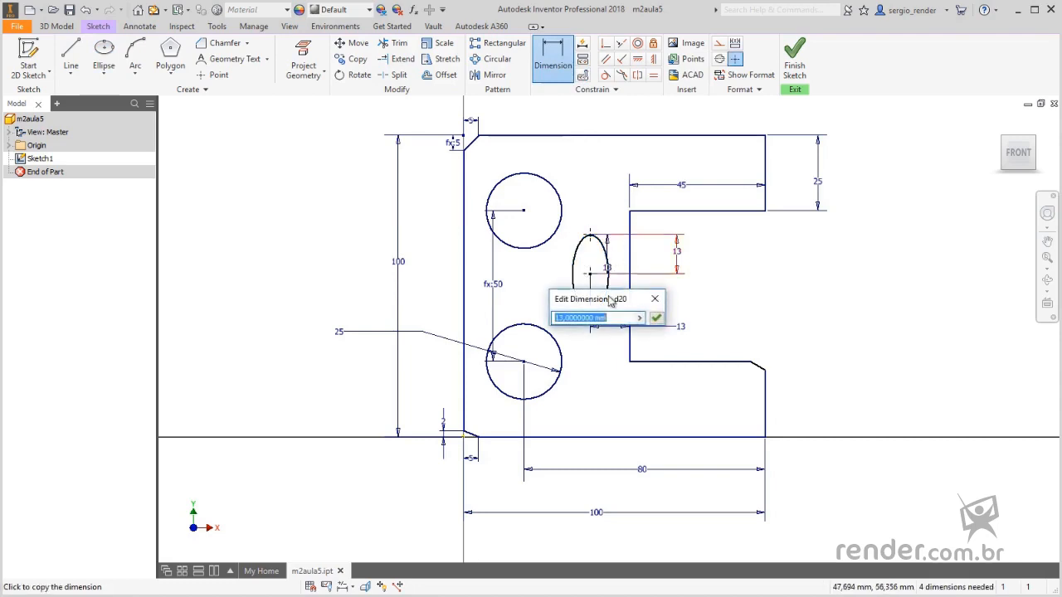
pyautogui.click(655, 318)
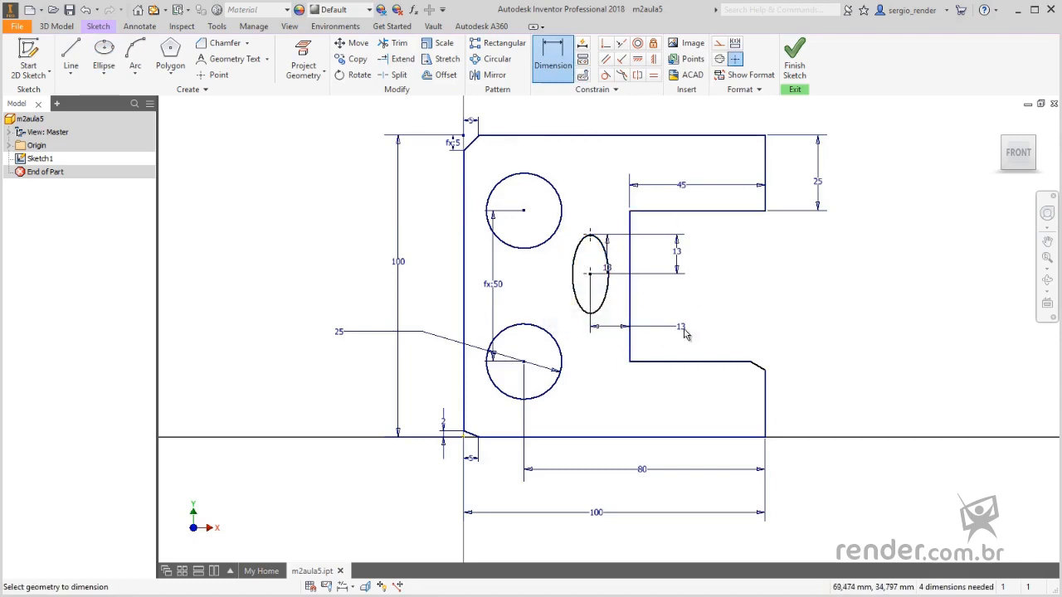
pyautogui.press('Escape')
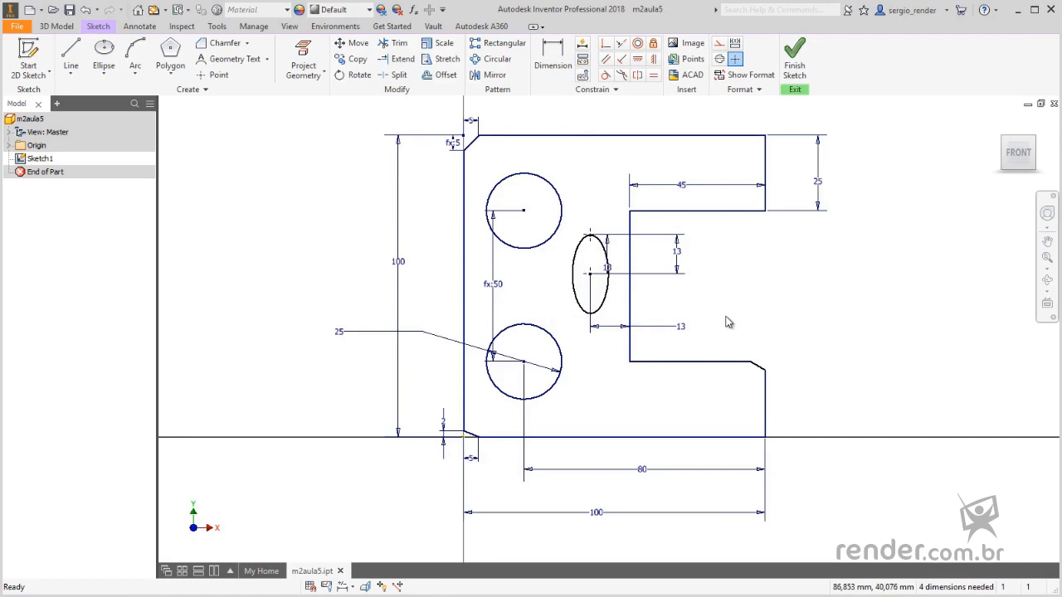